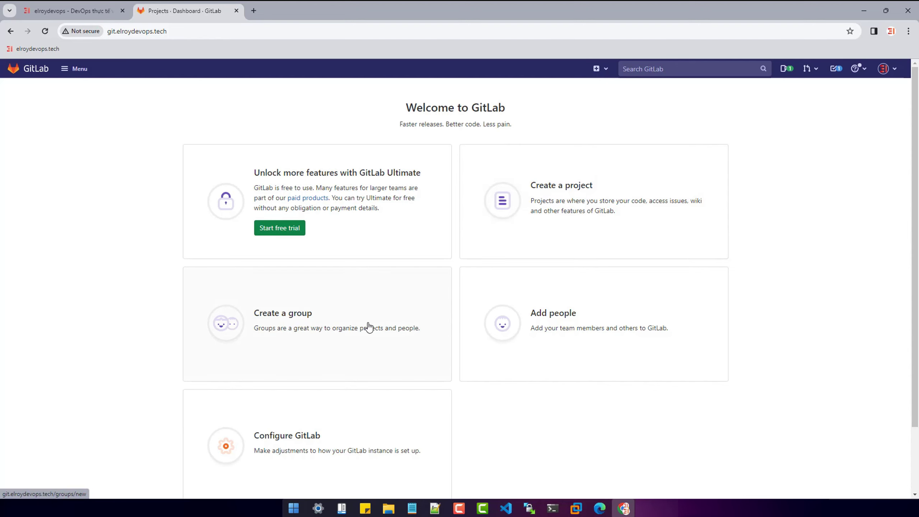
Step: Start a new blank group and name it shoeshop
left_click(328, 302)
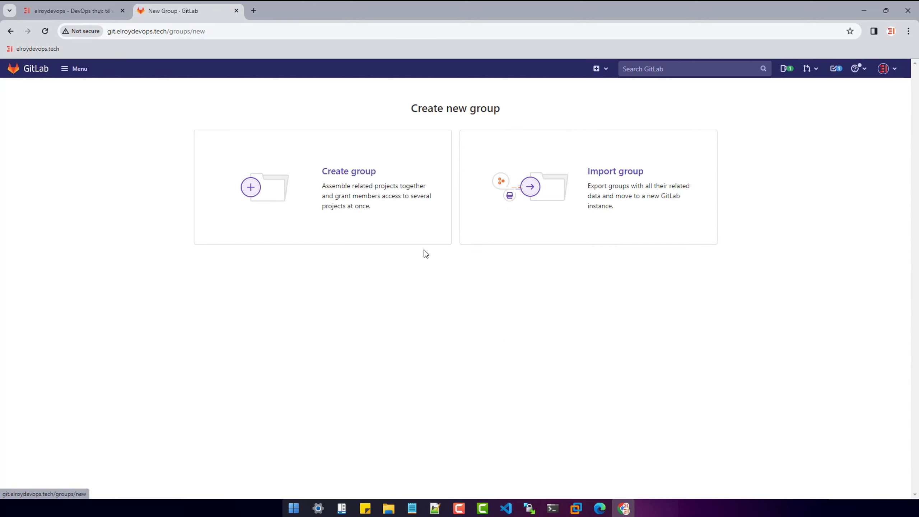
left_click(355, 221)
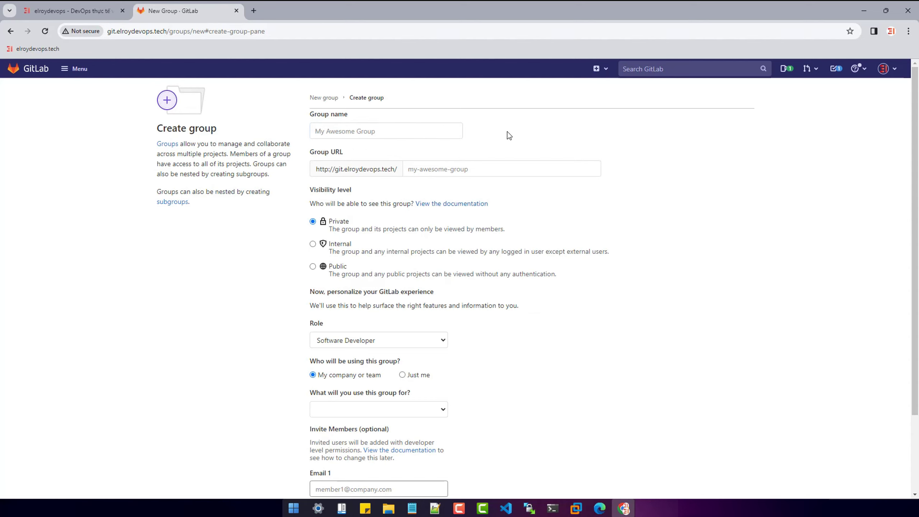
left_click(428, 133)
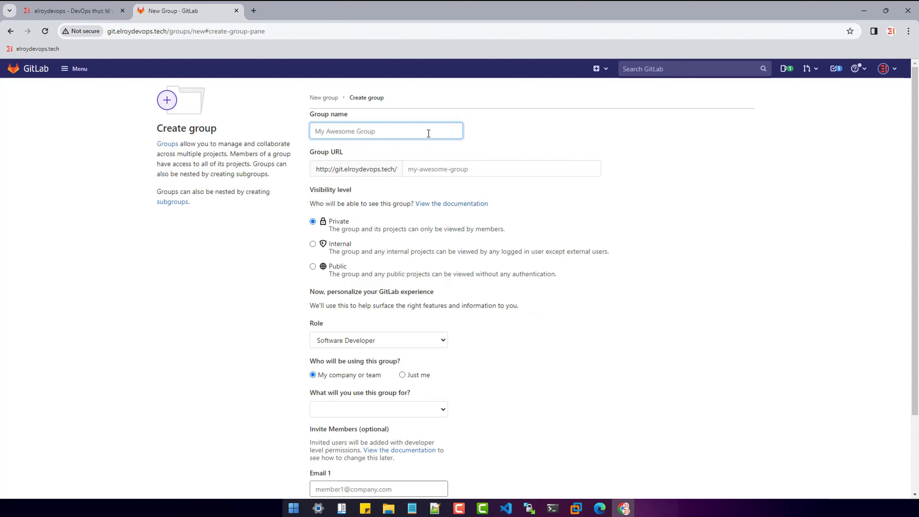
type("shoeshop")
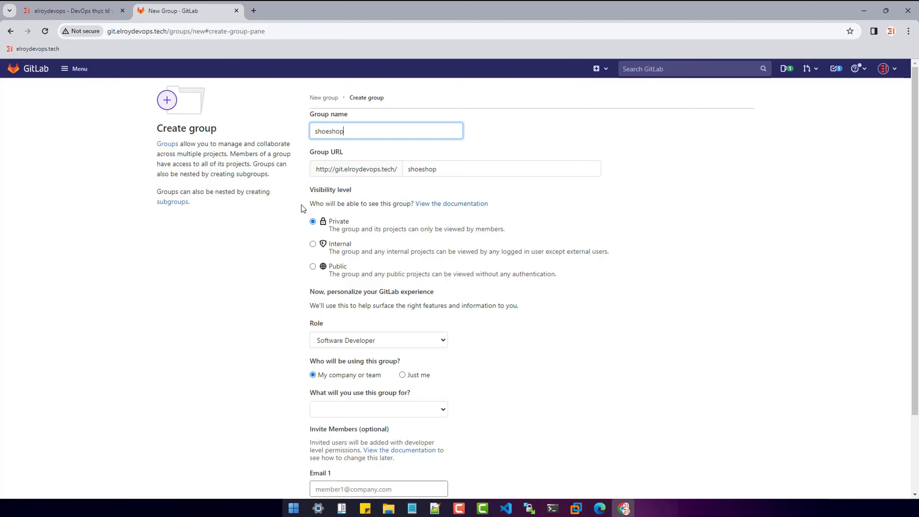
left_click(333, 217)
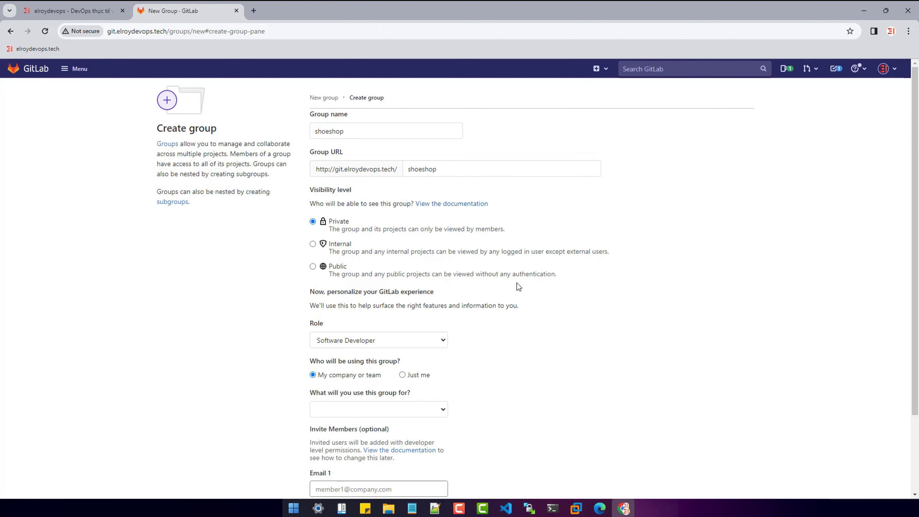
Step: Pick the Devops Engineer role and 'Just me', then create the private shoeshop group
scroll(293, 289, "down", 3)
left_click(347, 244)
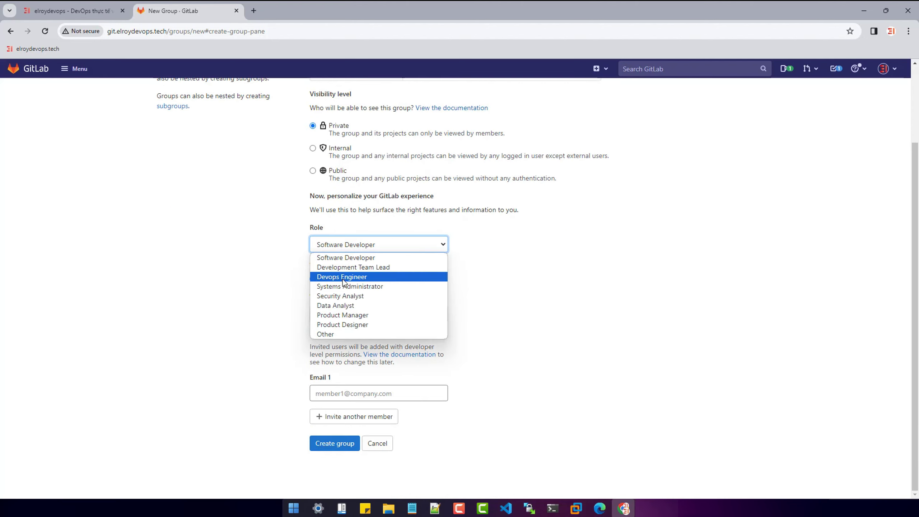
left_click(331, 278)
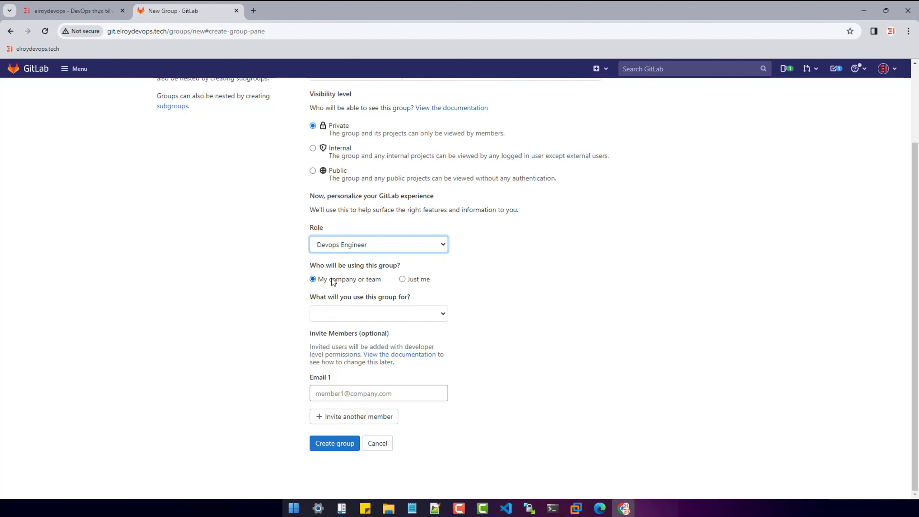
left_click(402, 279)
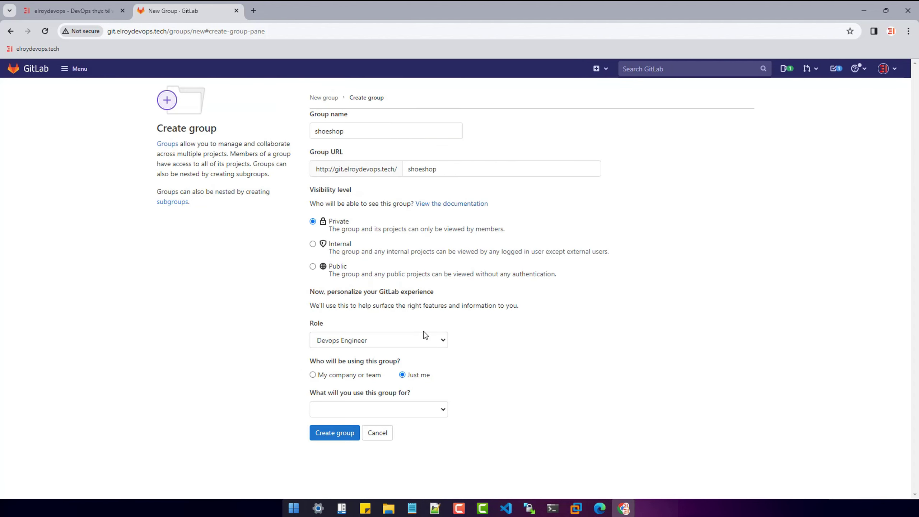
left_click(320, 432)
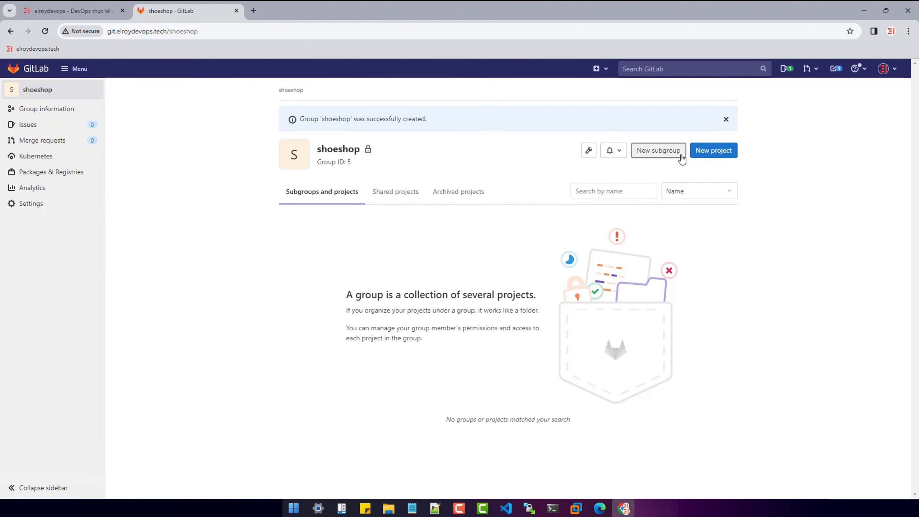
Step: Create a blank project named shoeshop in the group, with no README initialization
left_click(719, 153)
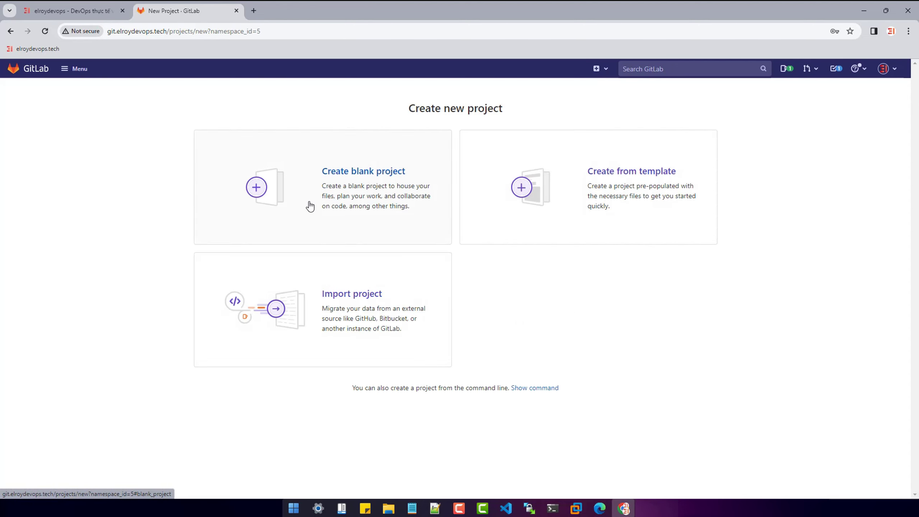
left_click(310, 206)
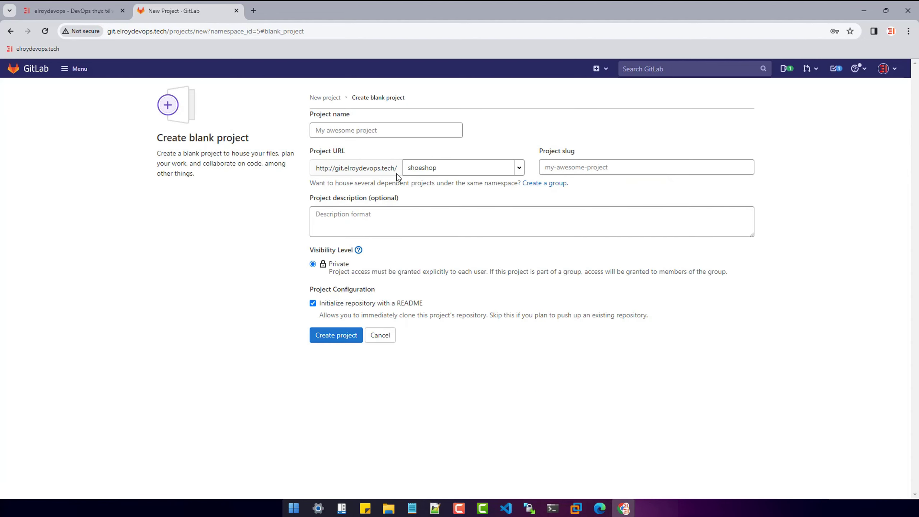
left_click(407, 129)
type("shoeshop")
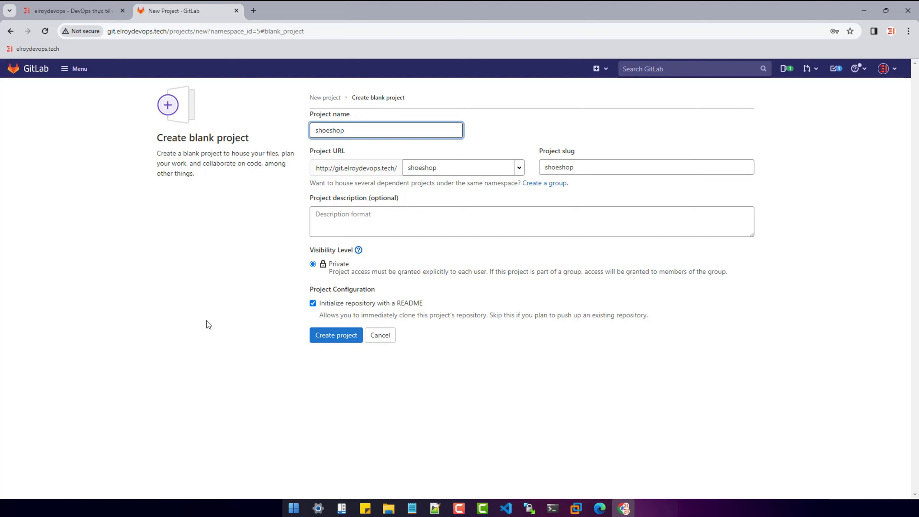
left_click(265, 334)
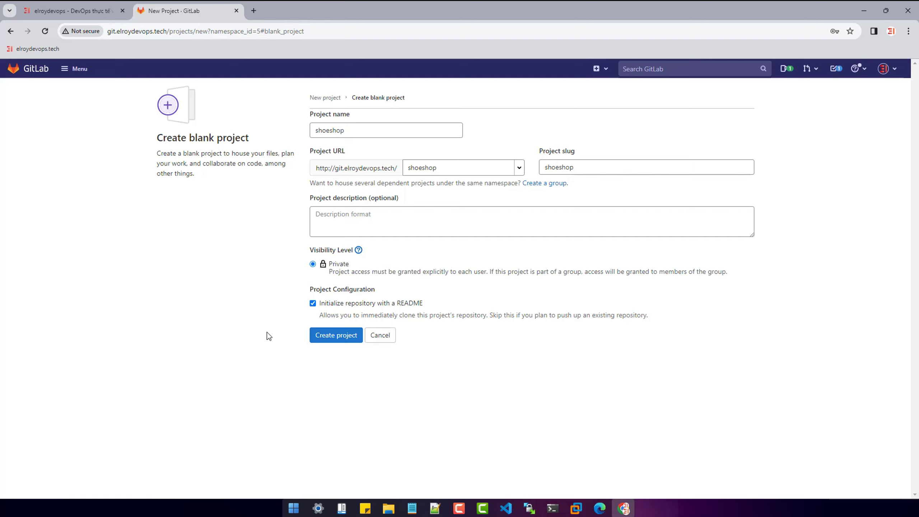
left_click(313, 303)
left_click(314, 337)
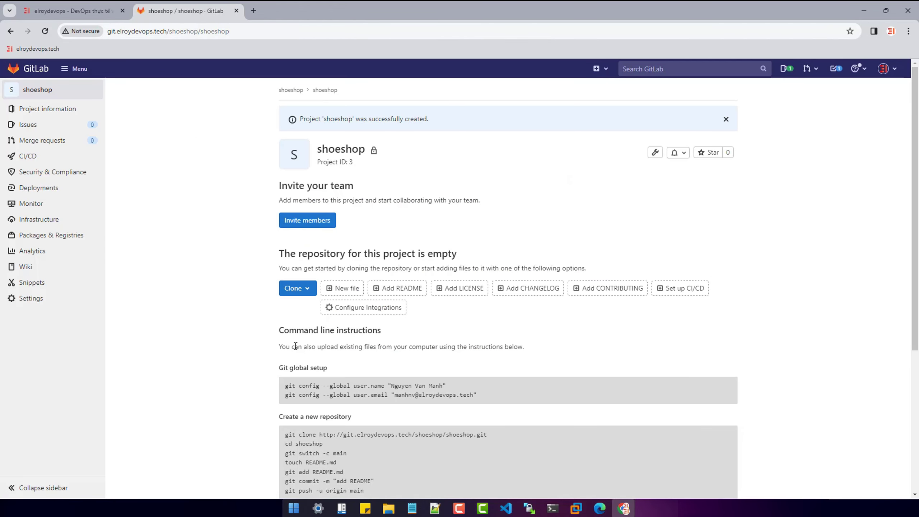
Step: Review the git config user.name, user.email and git clone command lines
scroll(232, 290, "down", 3)
scroll(236, 285, "up", 3)
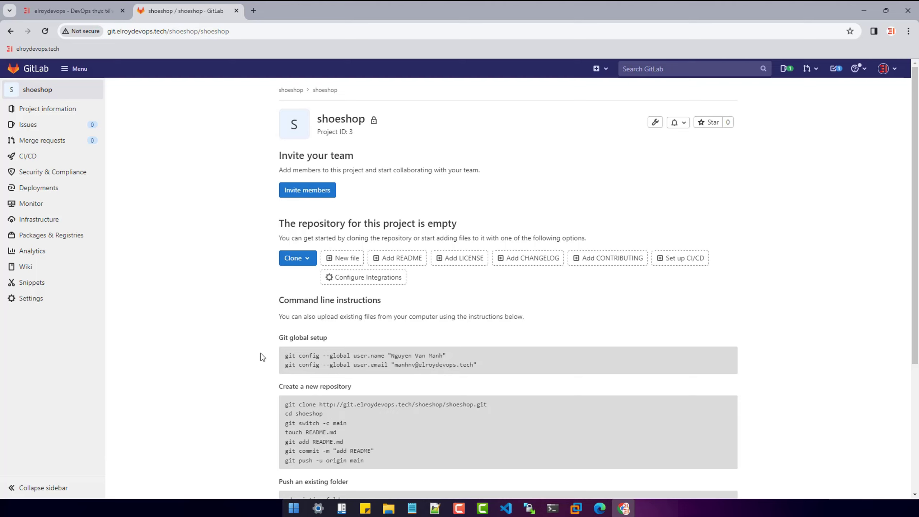
scroll(237, 281, "down", 2)
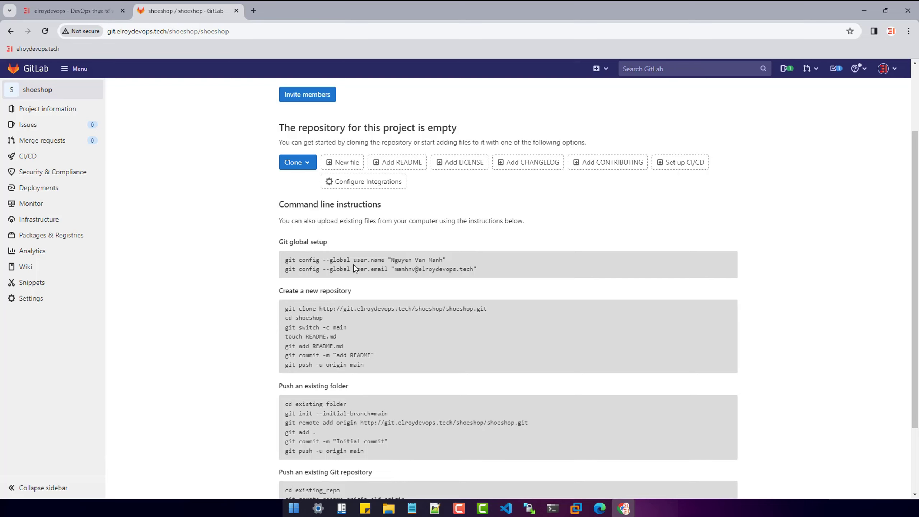
left_click_drag(285, 259, 460, 260)
left_click(460, 260)
left_click_drag(279, 269, 511, 273)
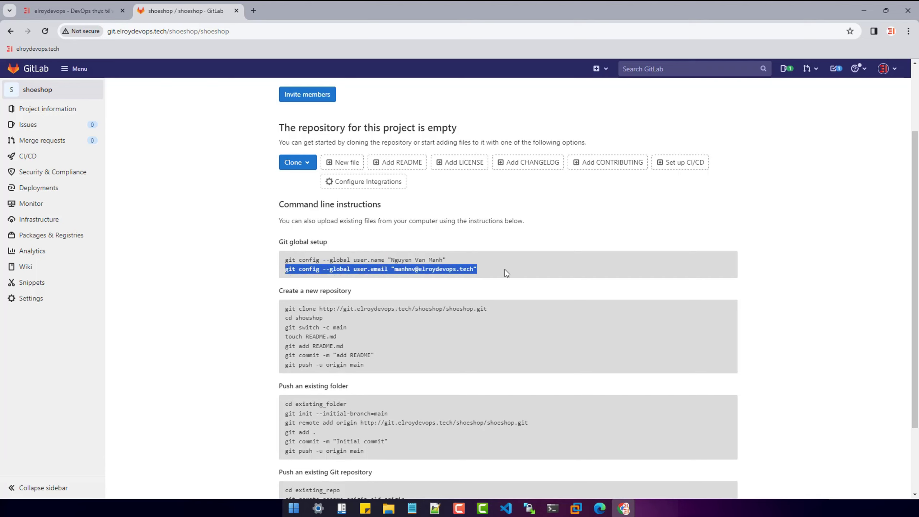
left_click(290, 280)
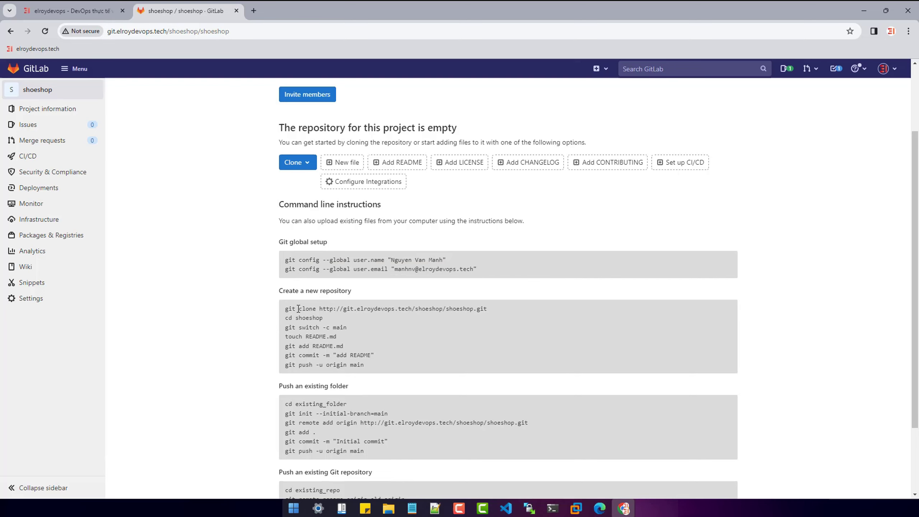
left_click_drag(285, 308, 508, 311)
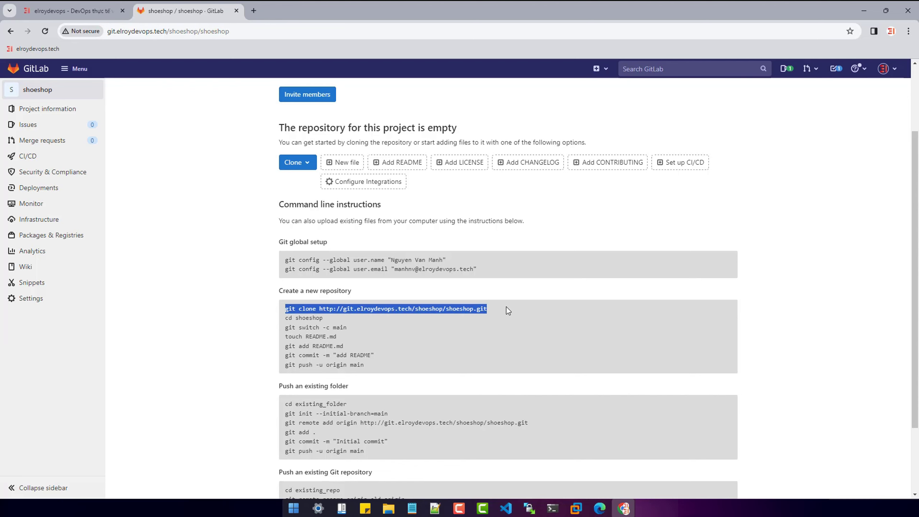
left_click(408, 312)
Step: Look over the cd, git switch, touch and git add lines, then copy the user.name command
scroll(387, 243, "up", 3)
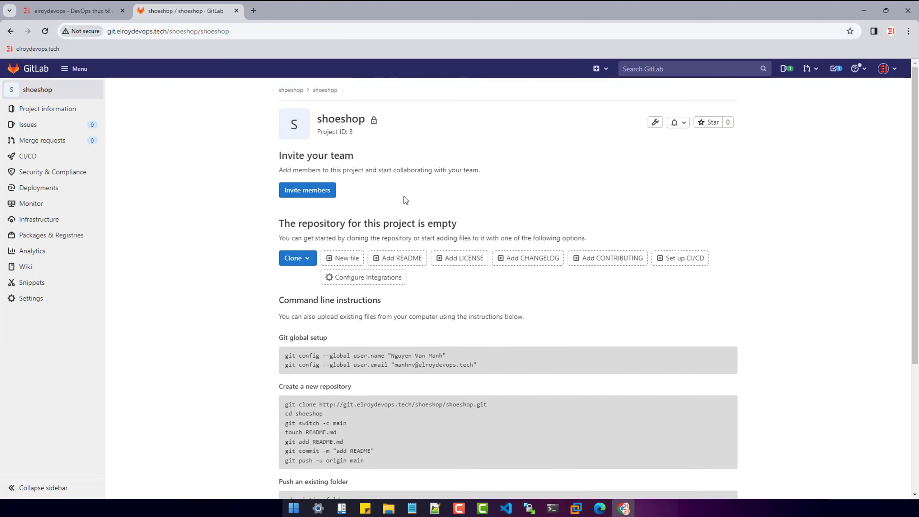
scroll(392, 271, "down", 5)
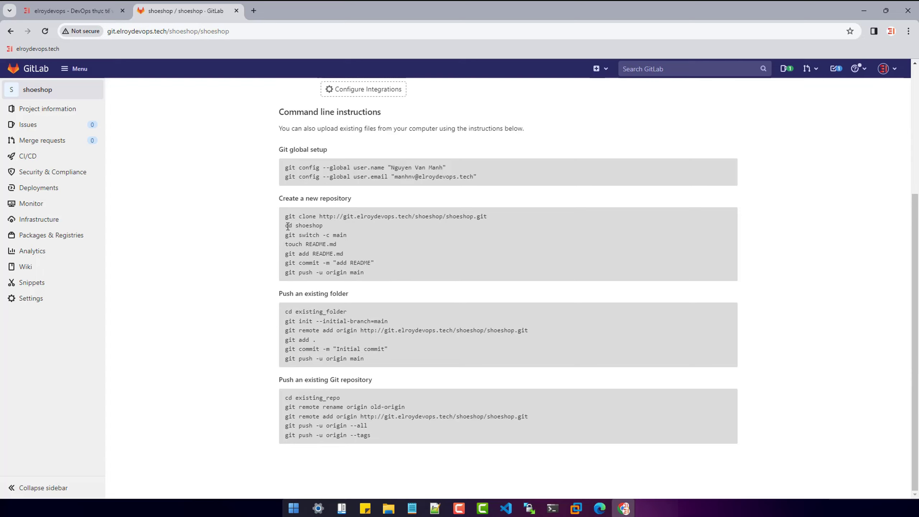
left_click_drag(285, 225, 356, 236)
left_click(324, 225)
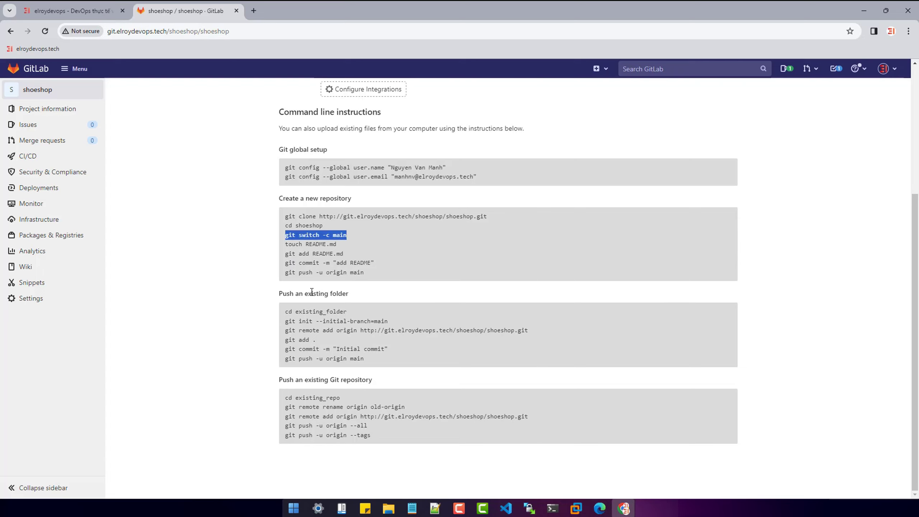
left_click(312, 291)
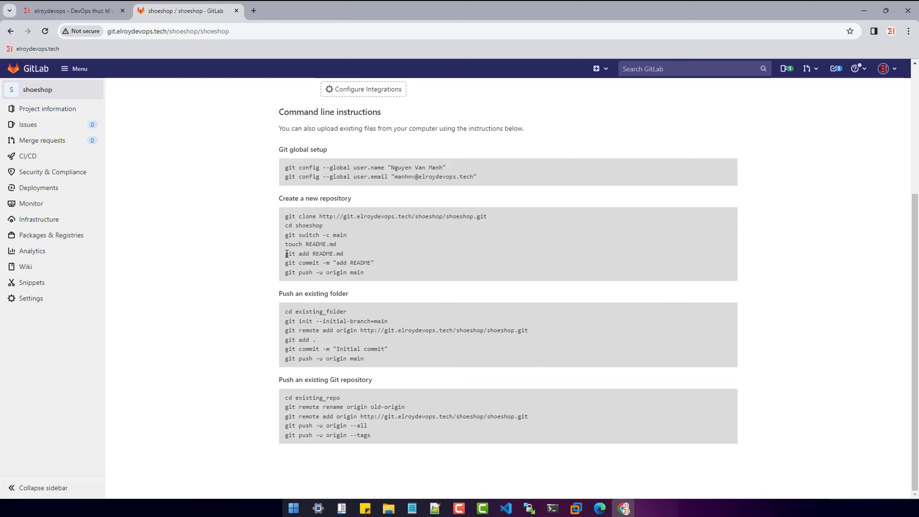
left_click_drag(285, 245, 343, 244)
left_click(318, 285)
left_click_drag(282, 253, 343, 254)
left_click(326, 282)
scroll(311, 273, "up", 3)
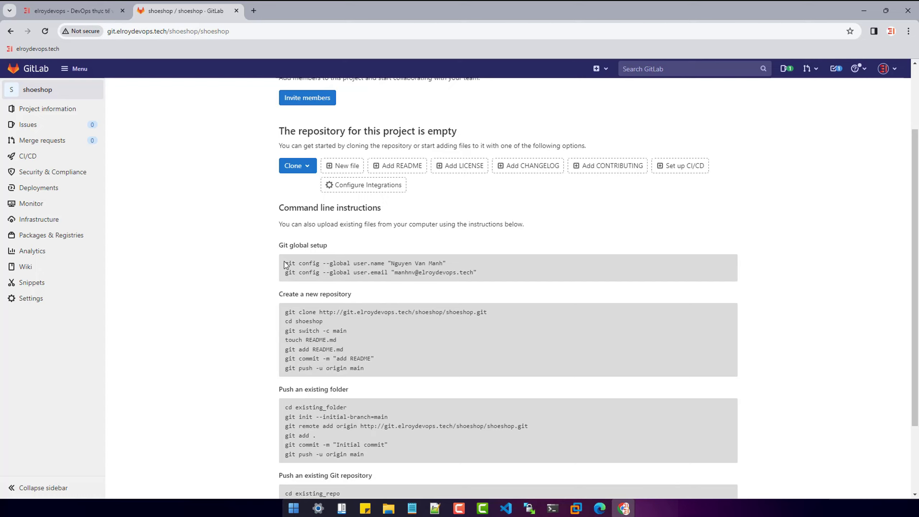
left_click_drag(285, 263, 446, 263)
key("ctrl+c")
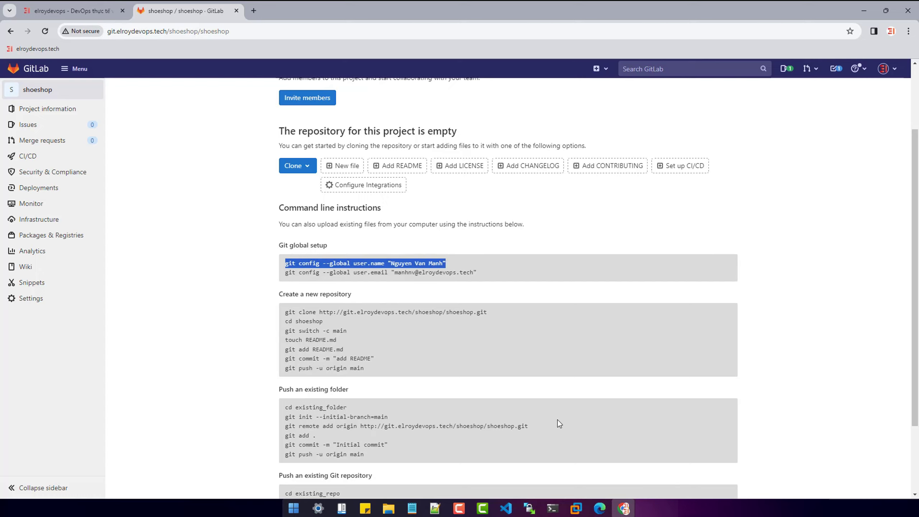
left_click(552, 508)
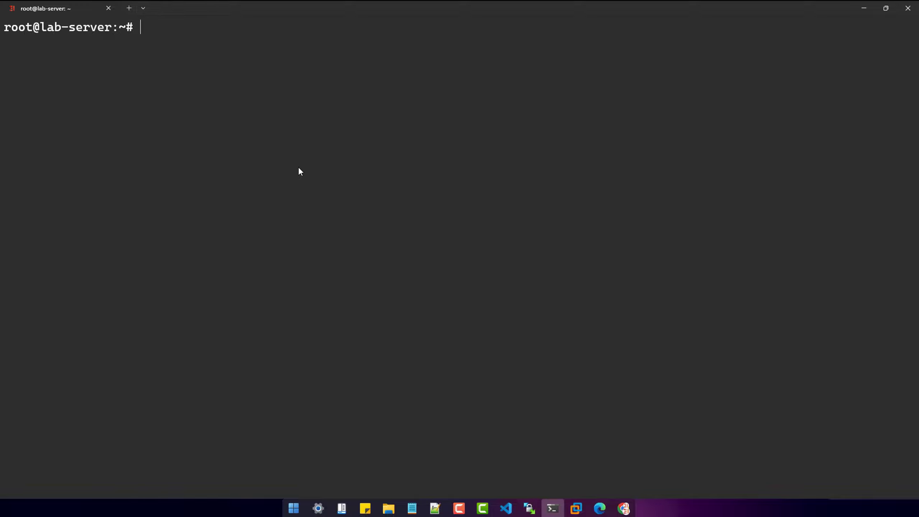
Step: Create /data with mkdir, cd into it, and paste the git user.name command
type("mkdir /data")
key("Return")
type("cd ")
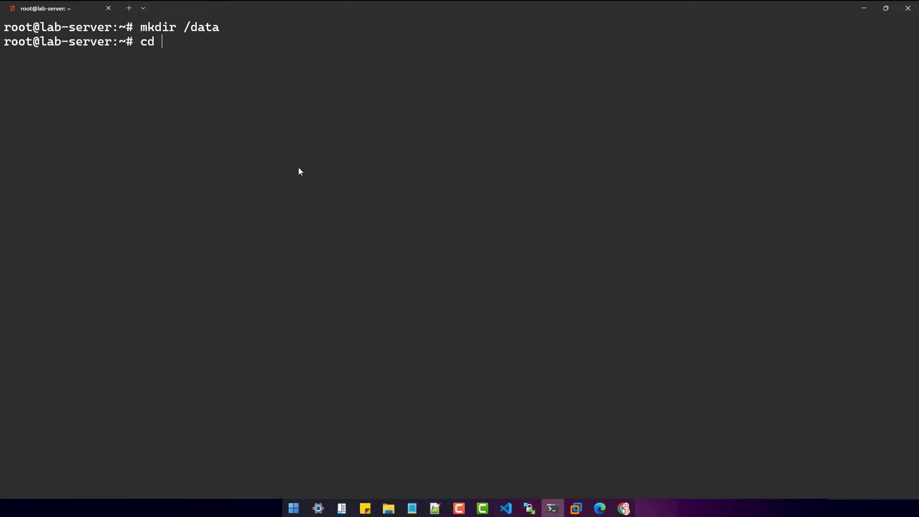
type("/data")
key("Return")
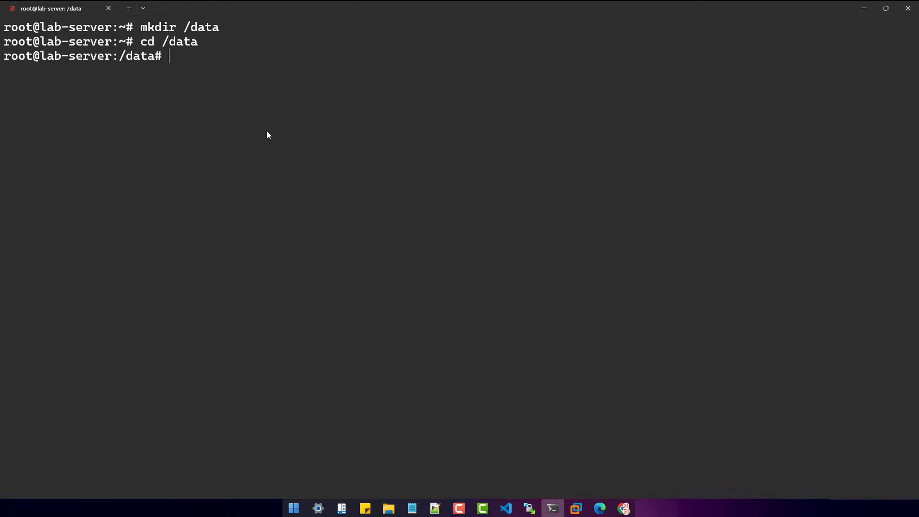
key("ctrl+v")
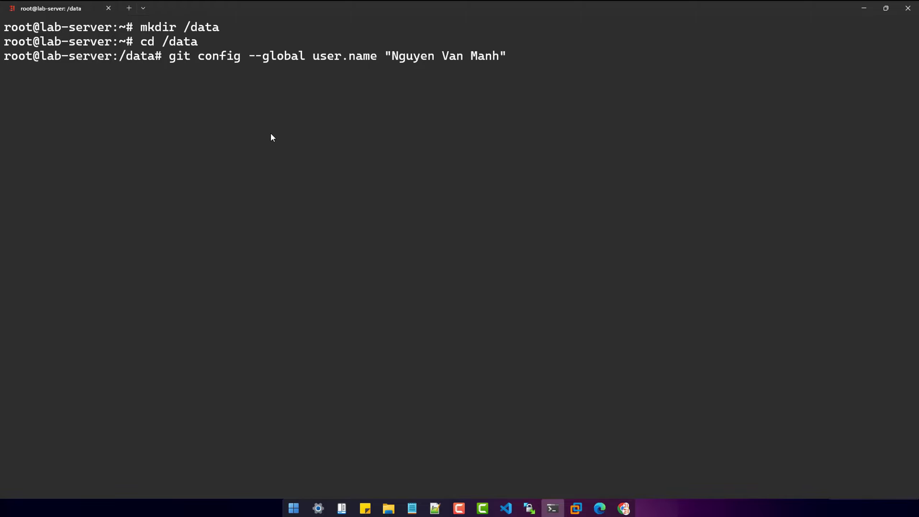
Step: Run the global git user.name and user.email configs, then select GitLab's git clone line
key("Return")
left_click(623, 509)
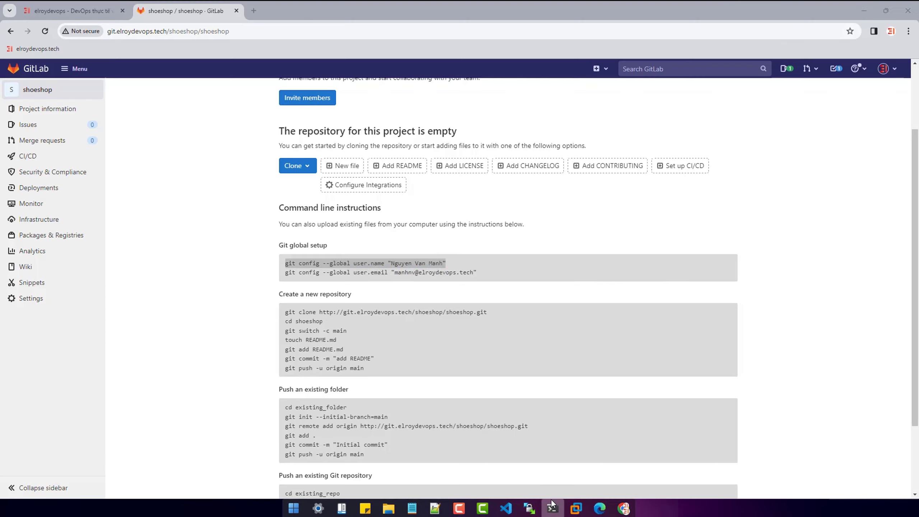
left_click_drag(286, 272, 480, 279)
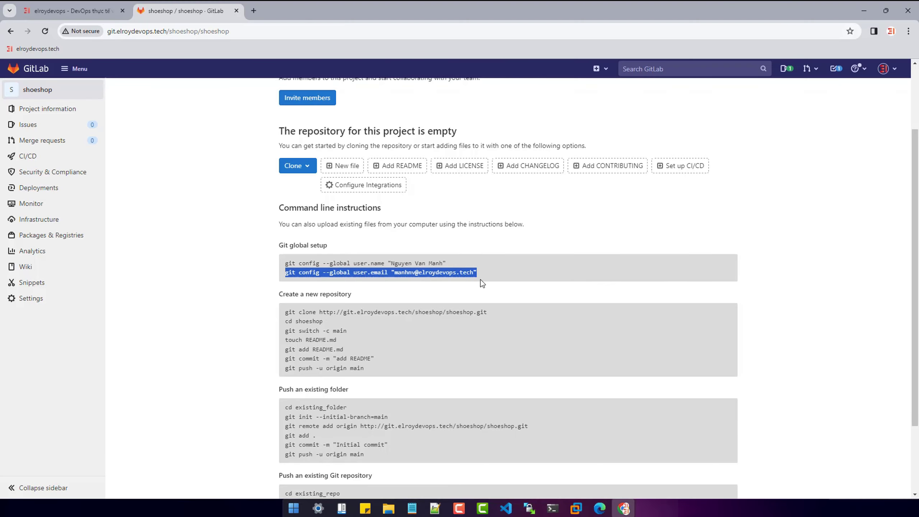
left_click(554, 509)
key("ctrl+v")
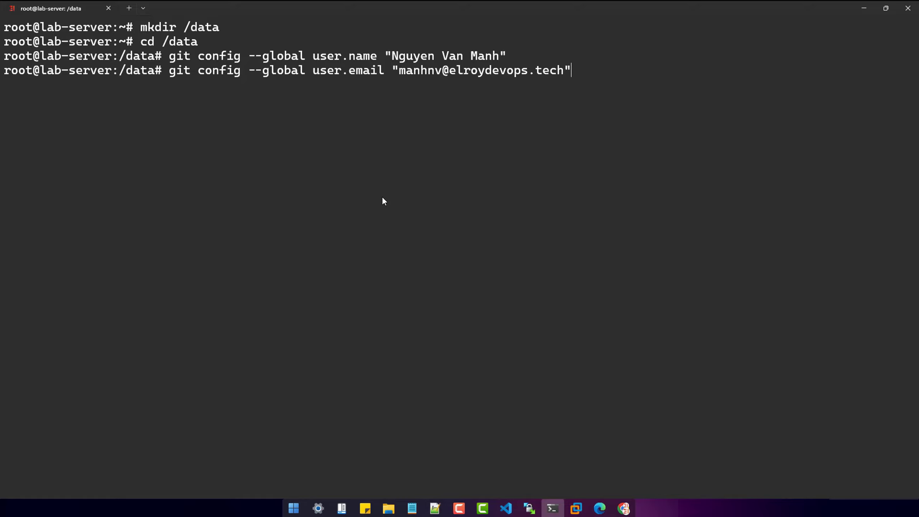
key("Return")
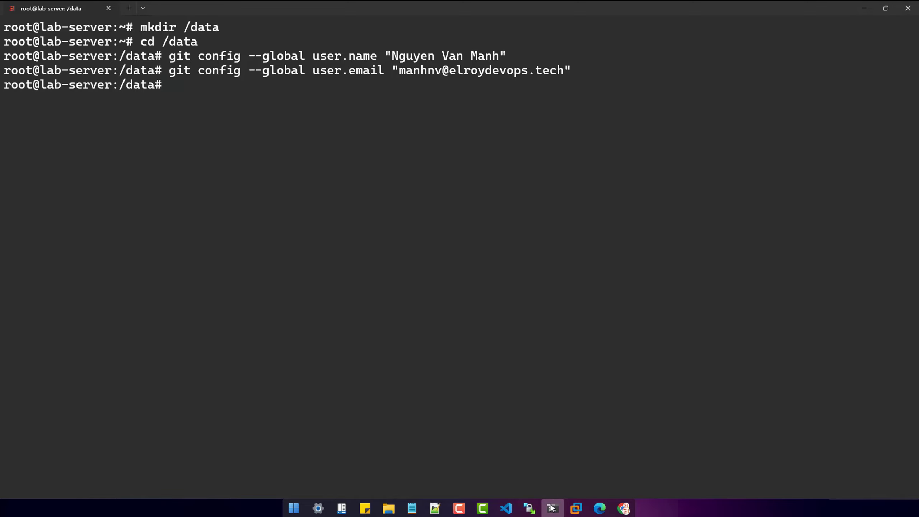
left_click(623, 508)
left_click_drag(285, 311, 498, 313)
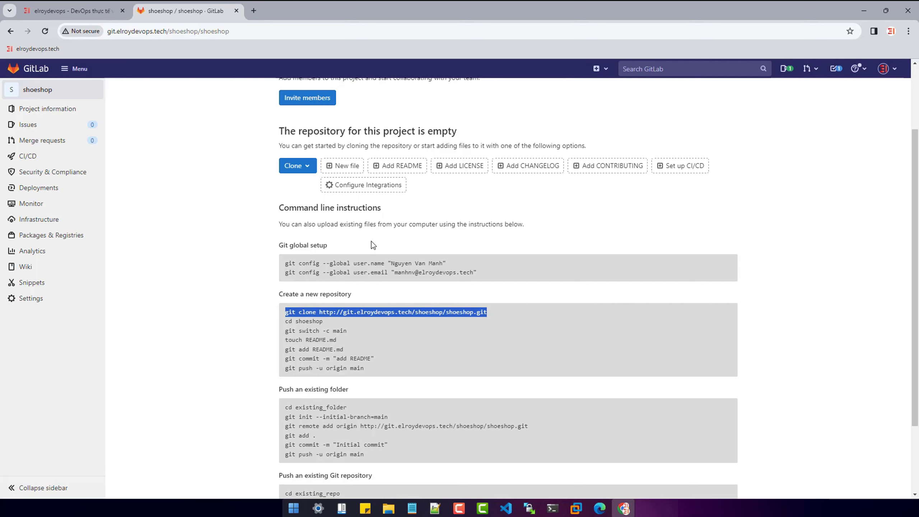
Step: Clone the shoeshop repository into /data with the GitLab username and password, then list /data
left_click(552, 508)
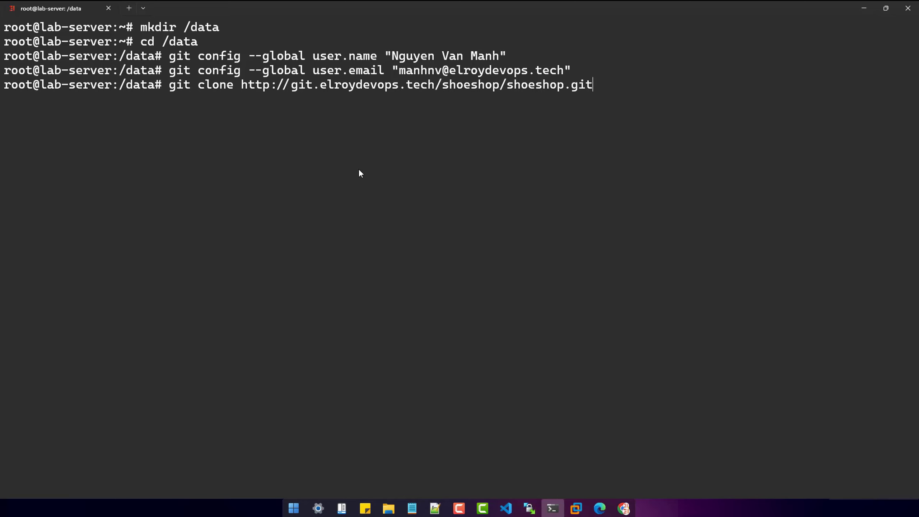
key("Return")
type("manhnv")
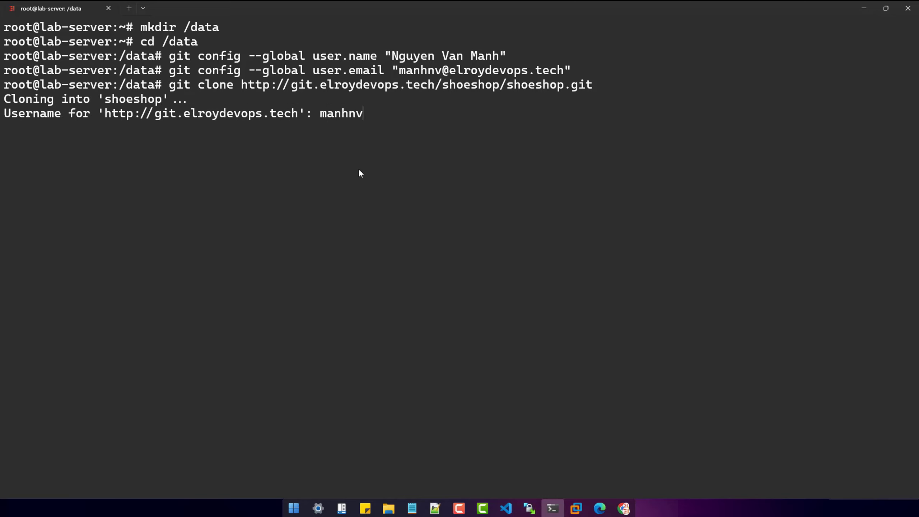
key("Return")
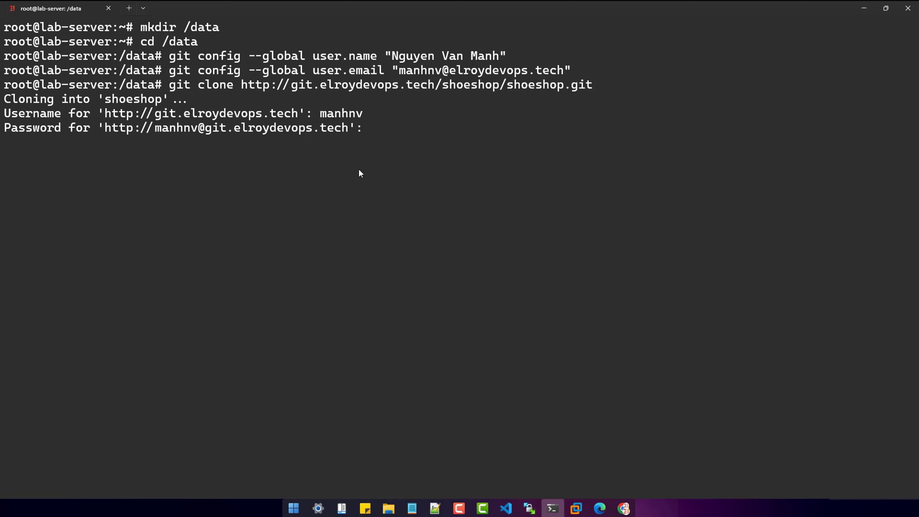
key("Return")
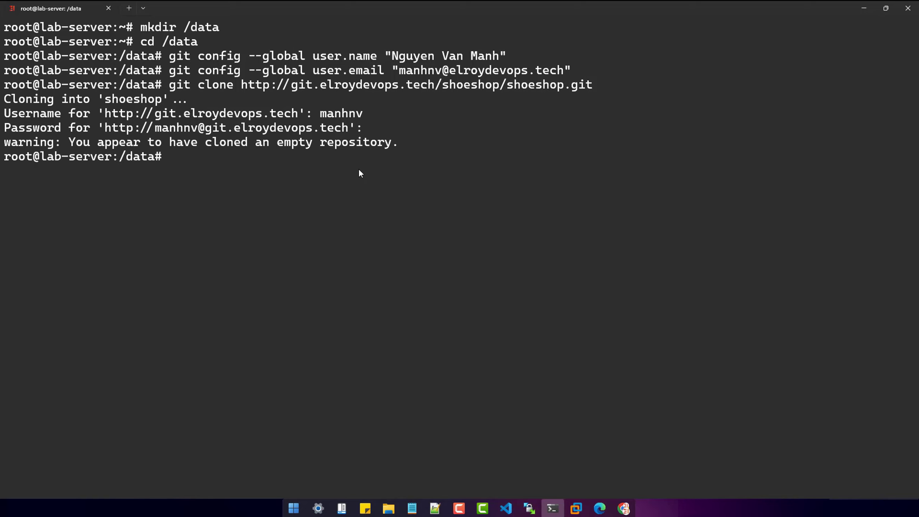
type("ls")
key("Return")
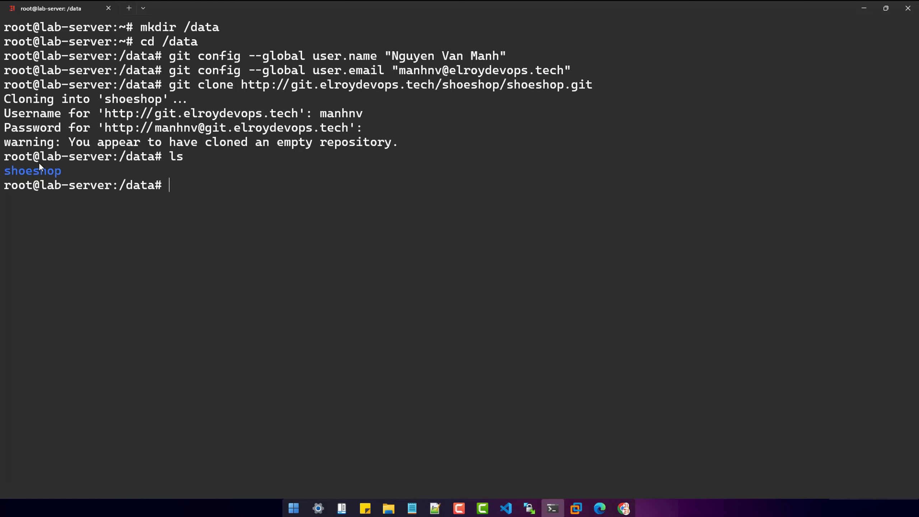
Step: Change into the cloned shoeshop folder and list its contents
key("alt+Tab")
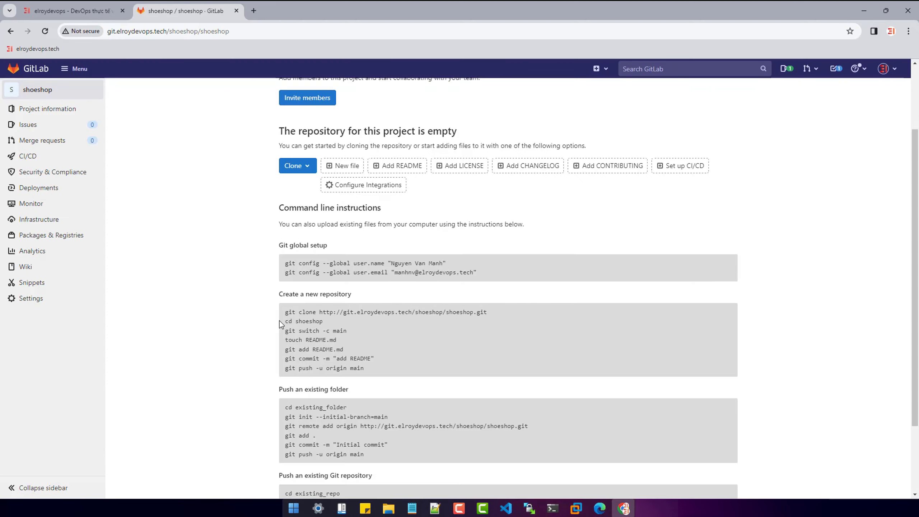
left_click(552, 508)
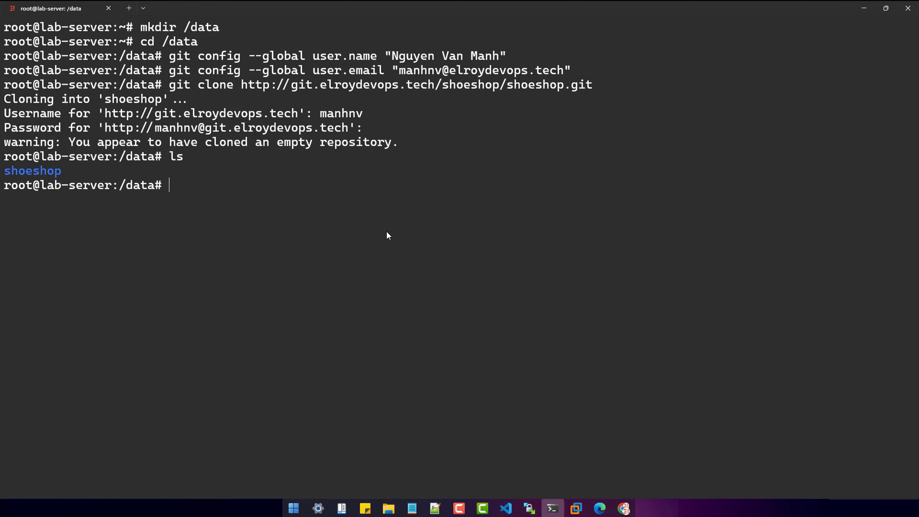
right_click(384, 229)
key("Return")
type("ls")
key("Return")
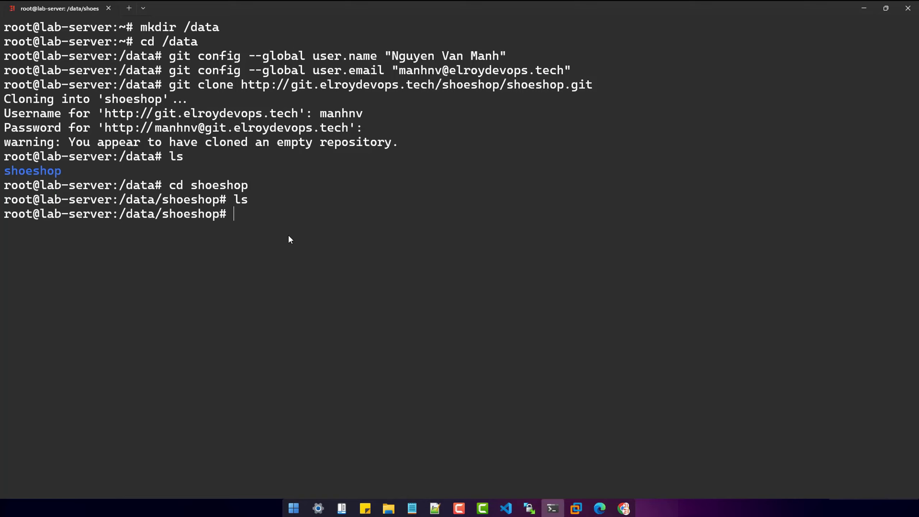
Step: Move to the user's home folder and list its files
right_click(229, 224)
type("cd /home/manhnv/")
key("Return")
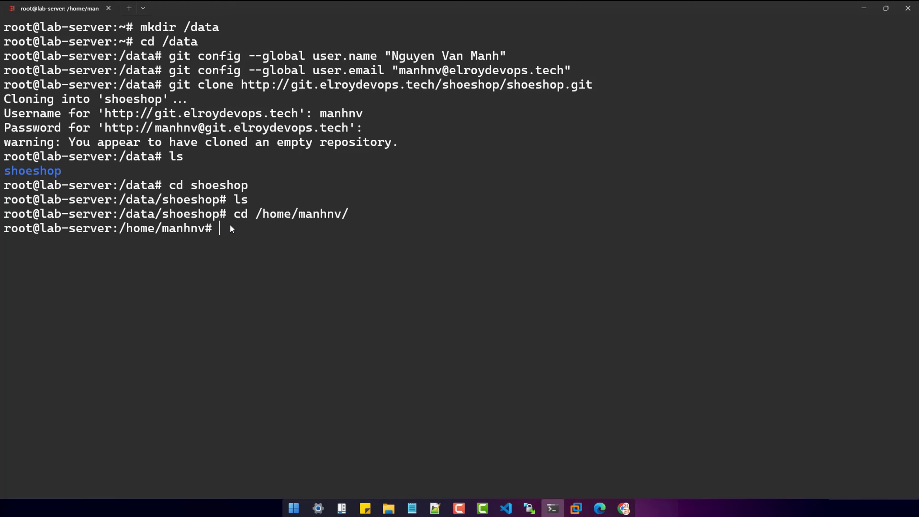
type("ls")
key("Return")
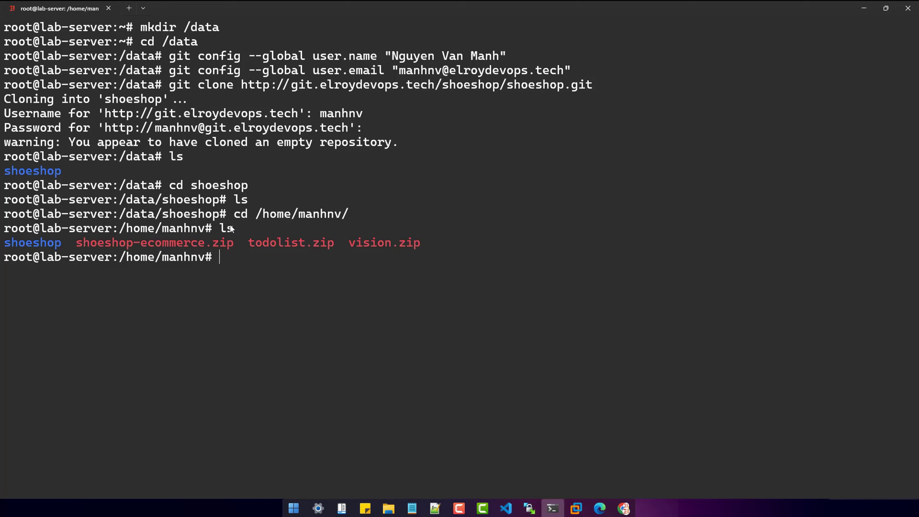
Step: Recursively copy shoeshop/* into /data/shoeshop/ with cp -rf, then cd into /data/shoeshop
key("BackSpace")
type("cp shoeshop")
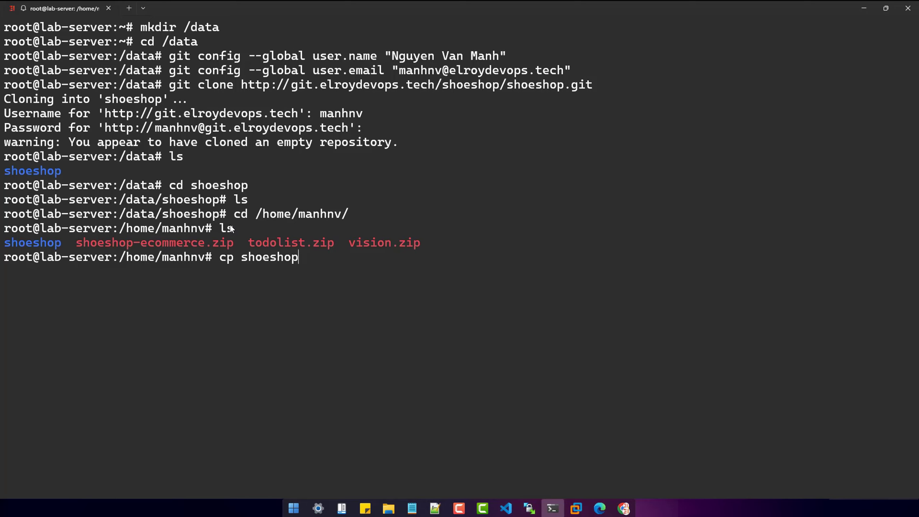
type("/*-rf")
key("ctrl+Right")
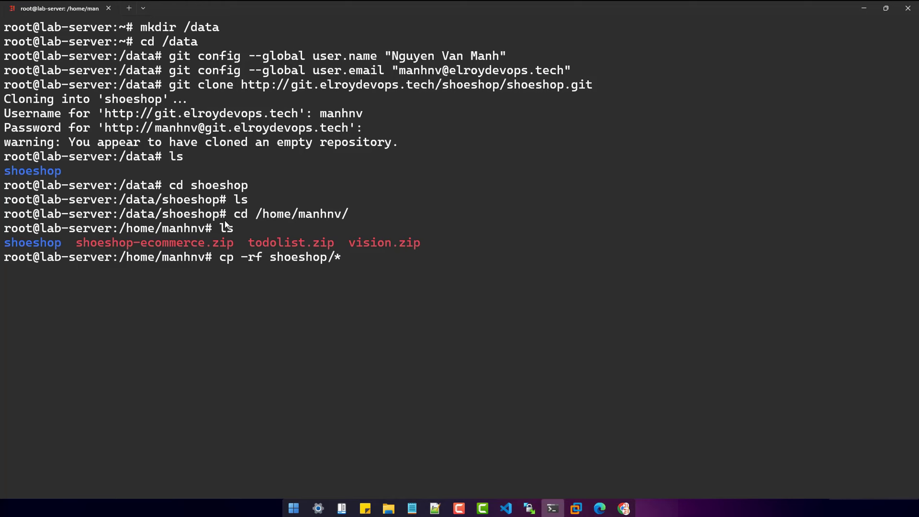
double_click(10, 244)
type("/data")
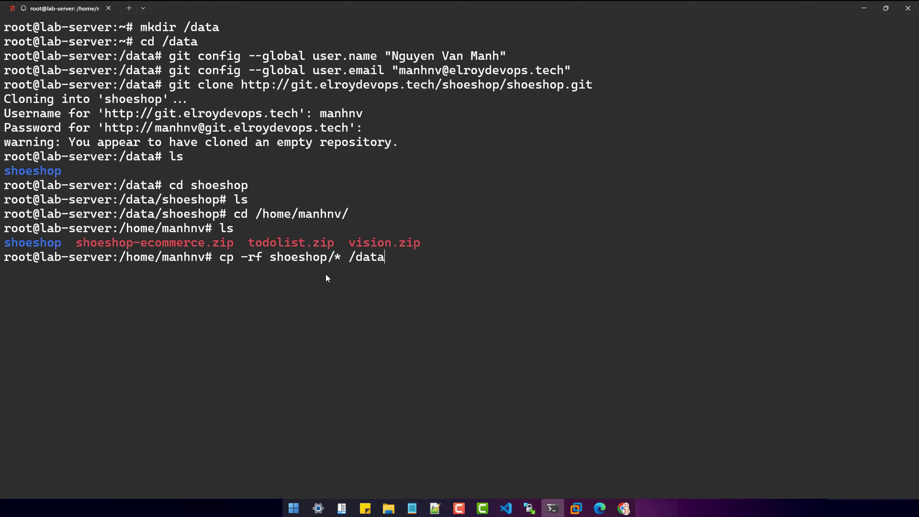
type("/shoeshop/")
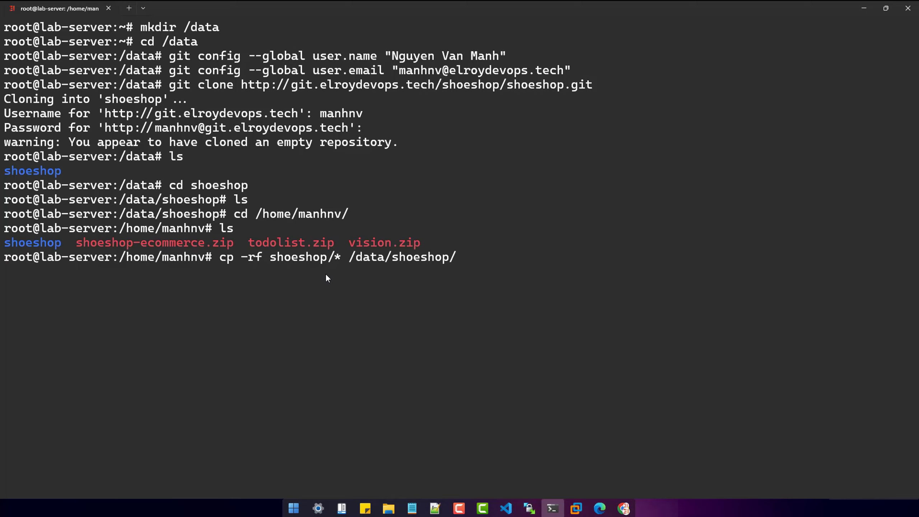
key("Return")
type("cd")
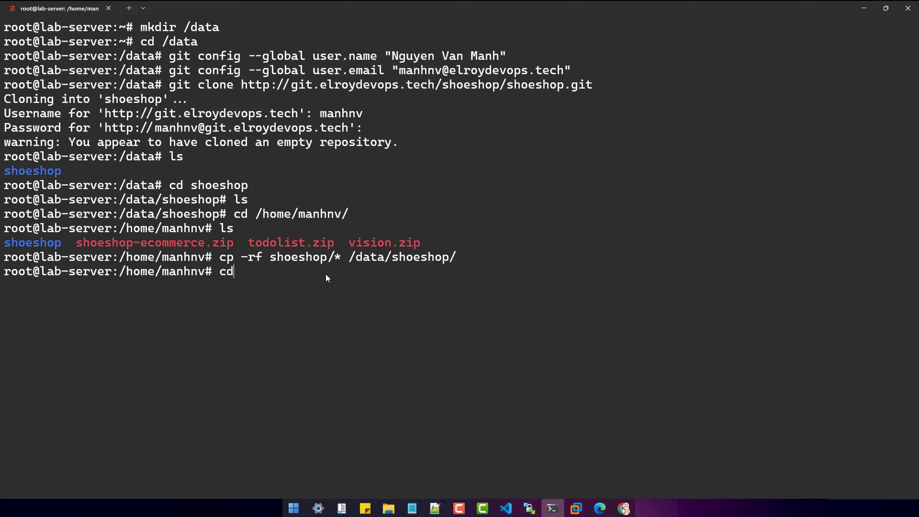
type(" /data/s")
key("Tab")
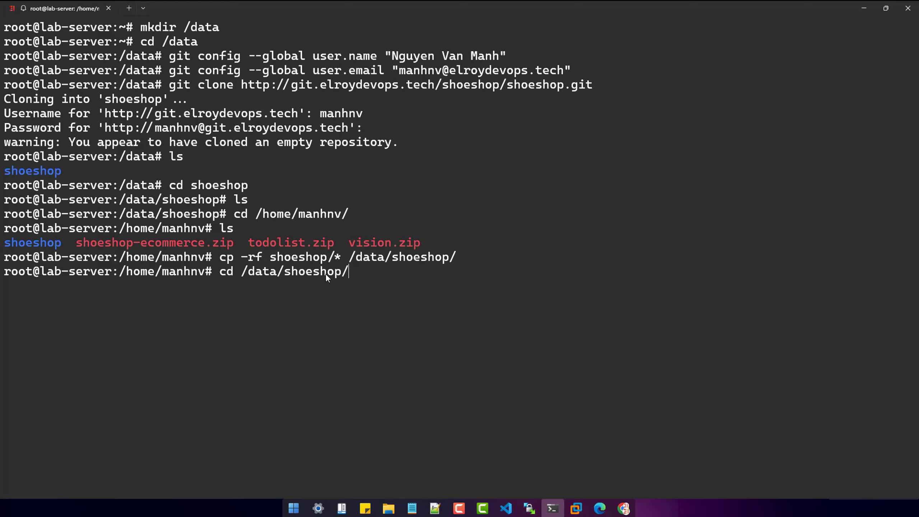
key("Return")
Step: Clear the screen, list the repository files, and run git status
type("clear")
key("Return")
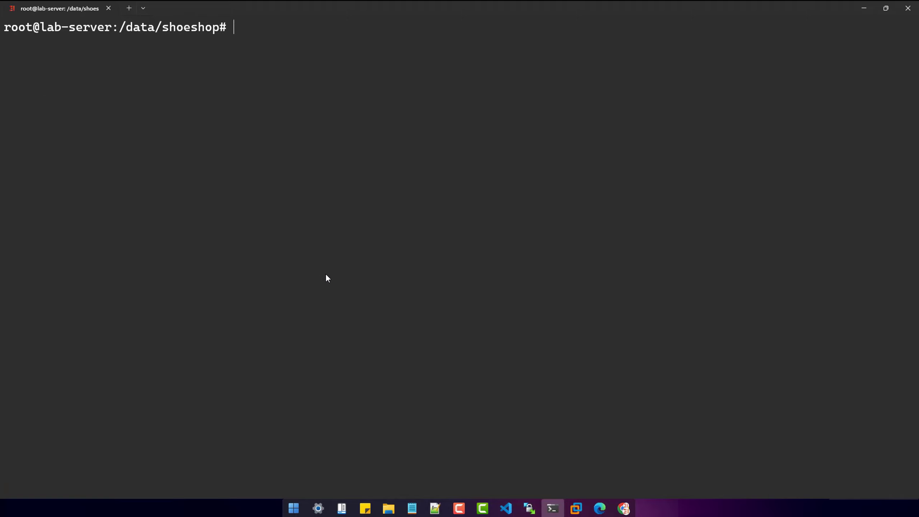
type("ls")
key("Return")
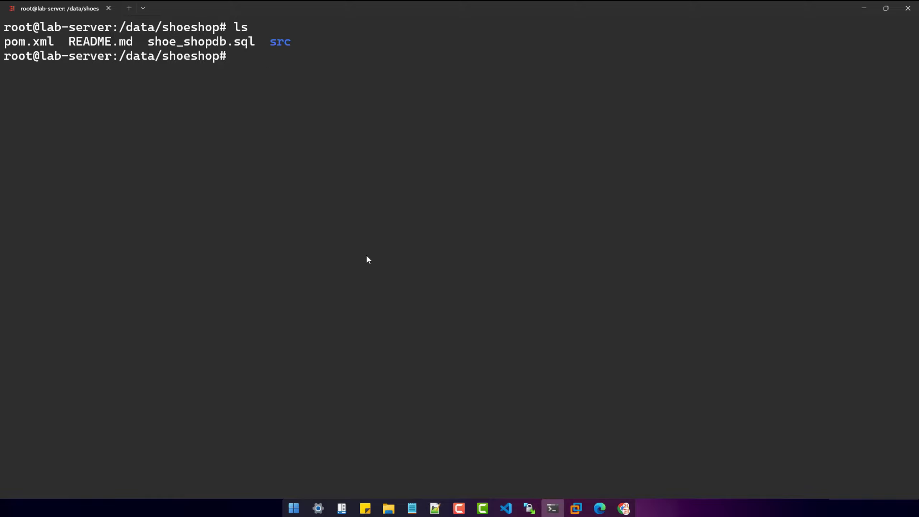
type("git status")
key("Return")
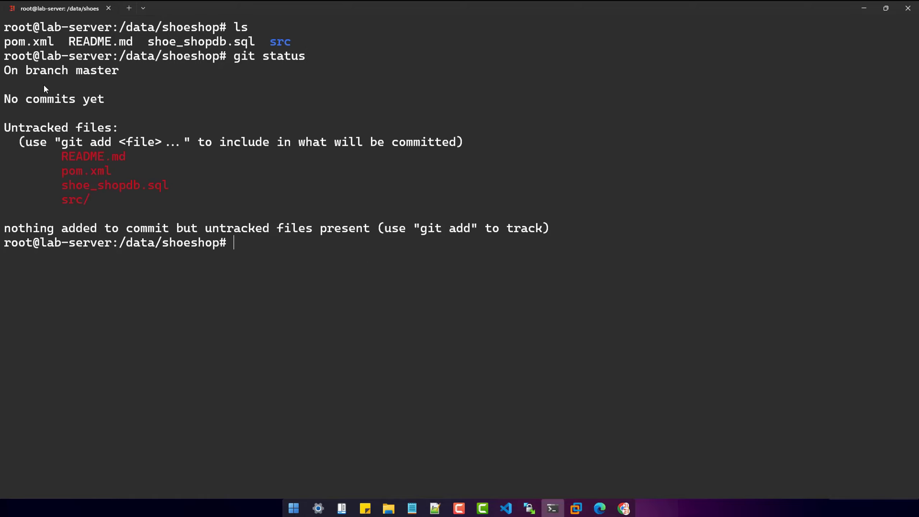
Step: Highlight the 'On branch master' line and the branch name master
left_click_drag(5, 70, 40, 70)
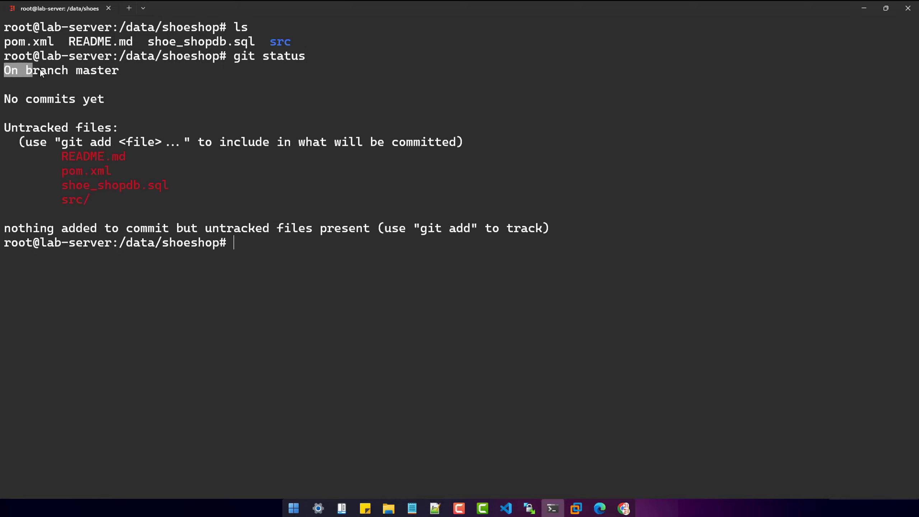
right_click(126, 95)
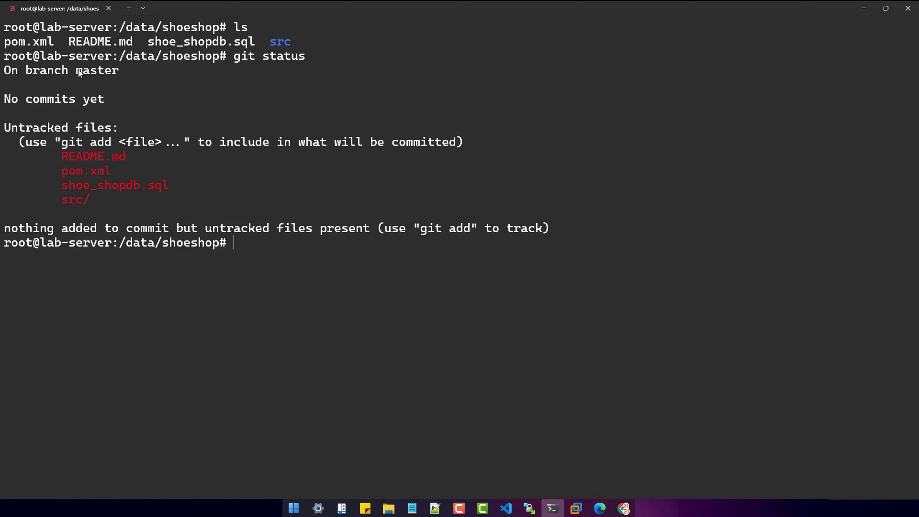
left_click_drag(77, 70, 119, 70)
right_click(120, 70)
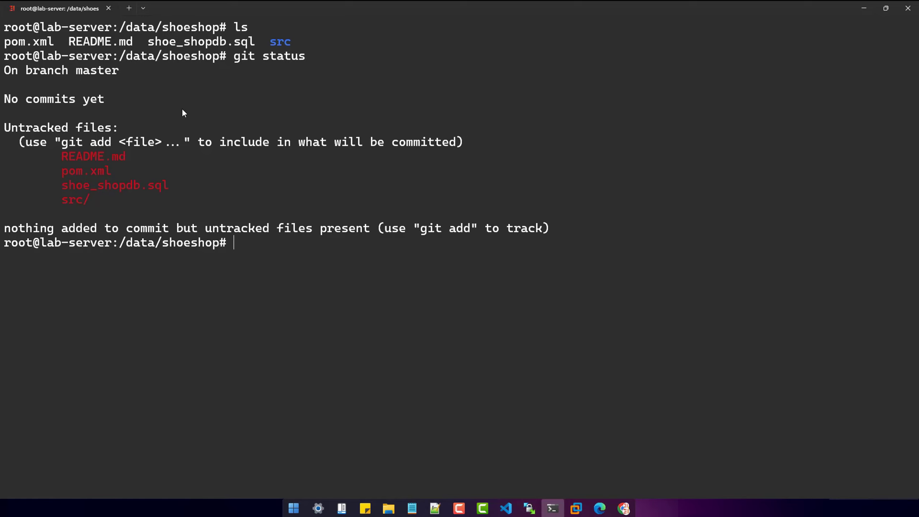